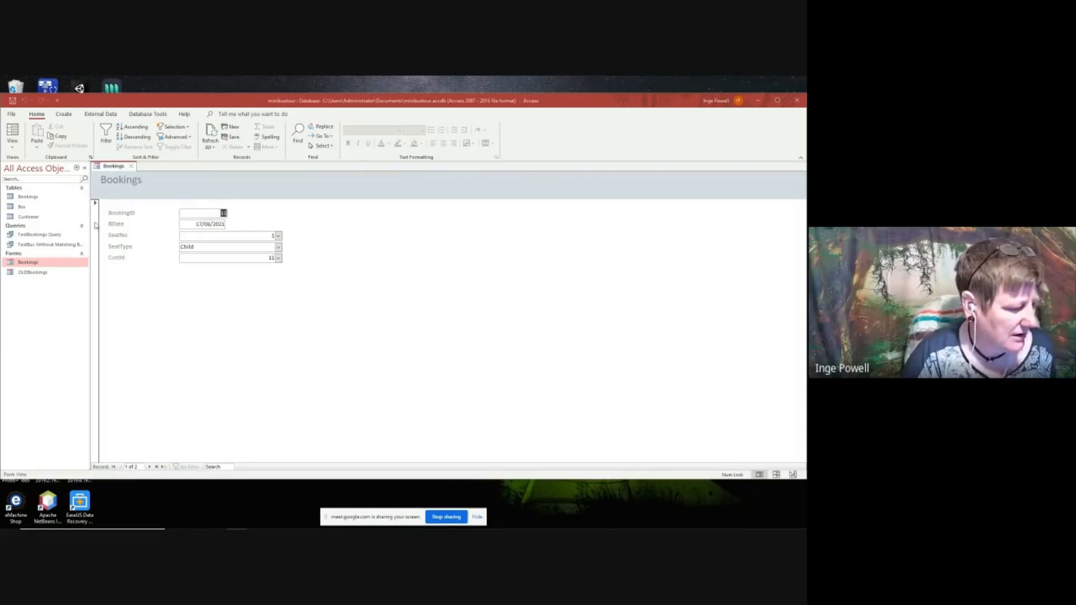
Open the Bookings form in Design View and extend its Detail section downward to make room below the fields.
right_click(44, 264)
click(71, 295)
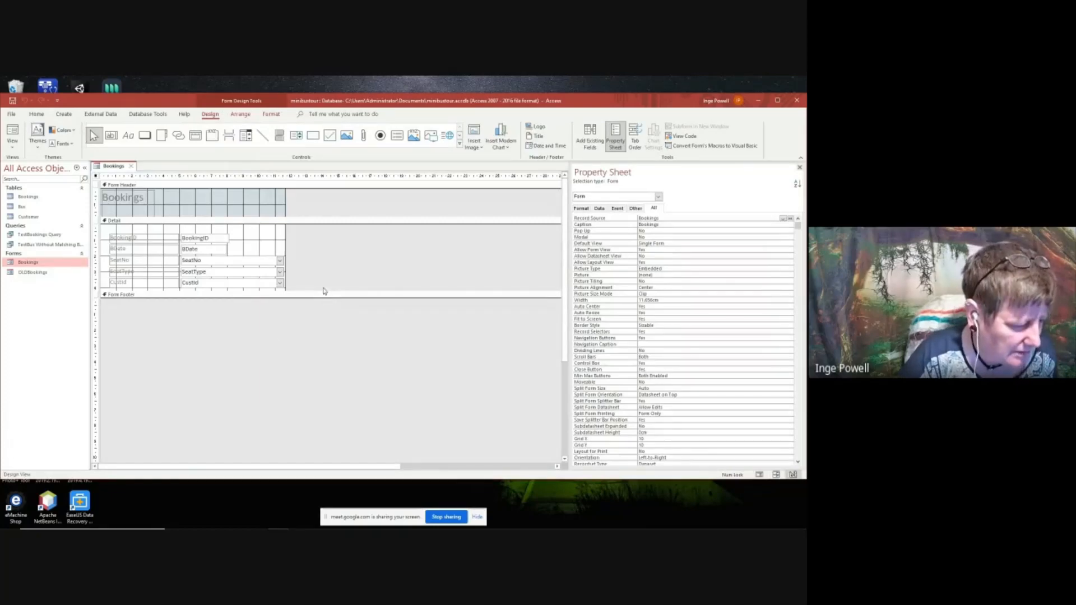
drag(324, 293, 318, 315)
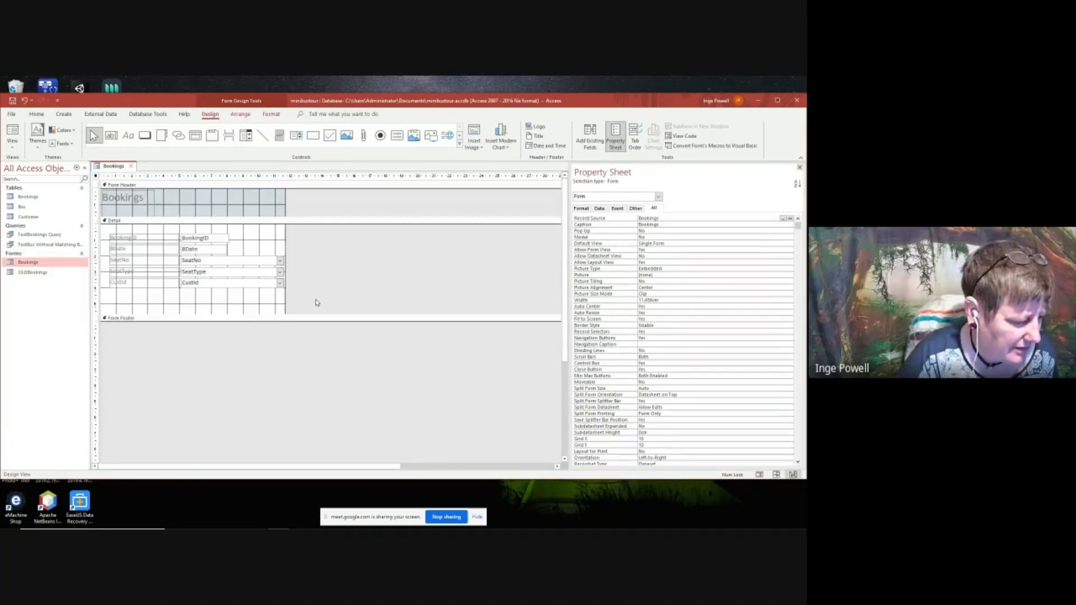
Narrow the CustId combo box to about 1.6 cm and undo the accidental shift of its position.
click(236, 285)
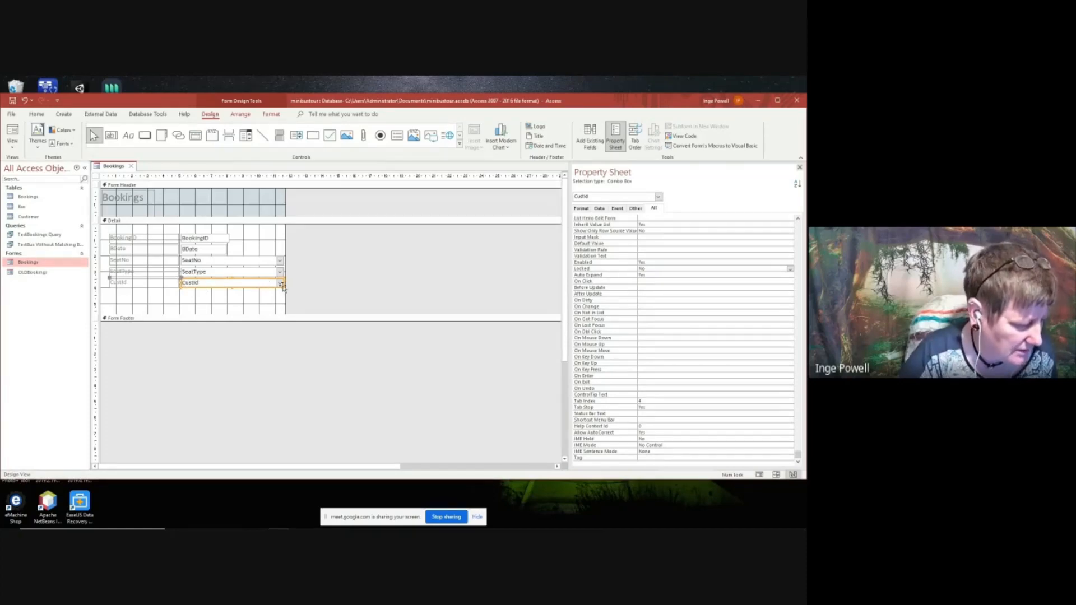
drag(285, 284, 208, 283)
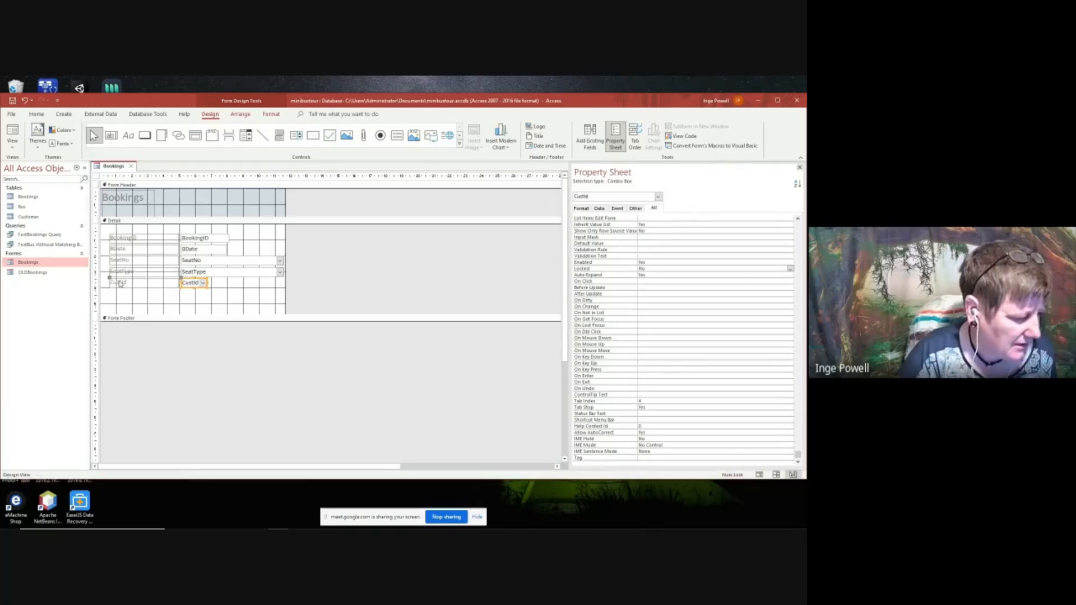
click(187, 283)
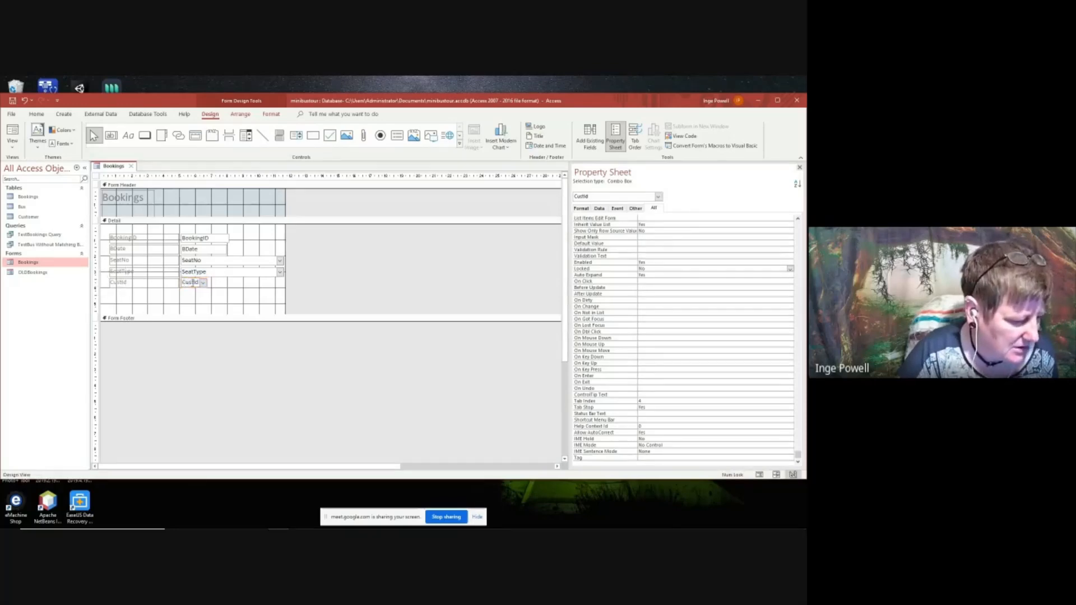
drag(192, 283, 190, 283)
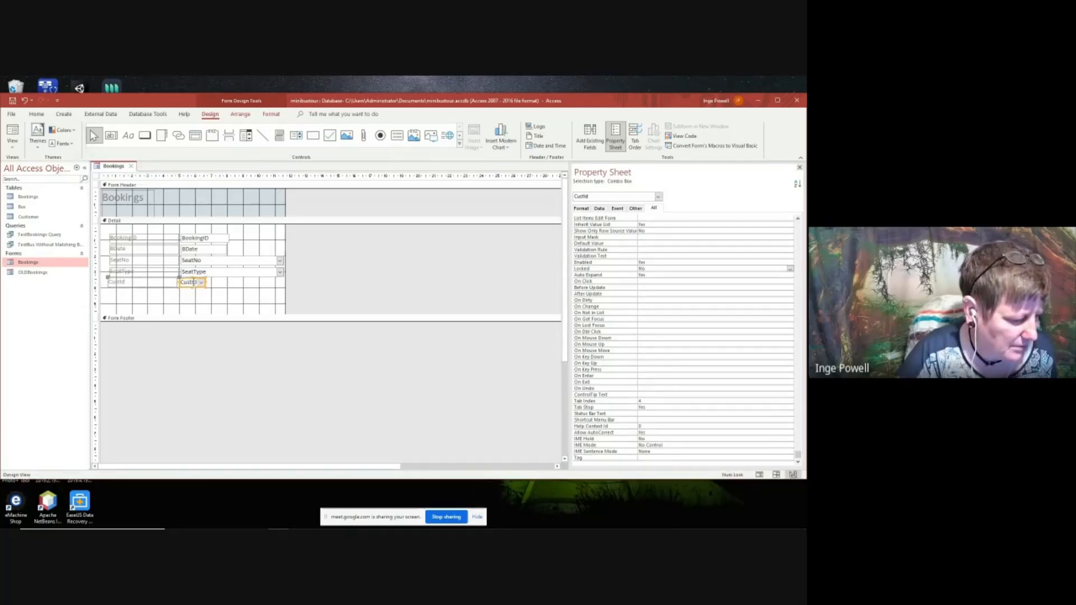
click(191, 282)
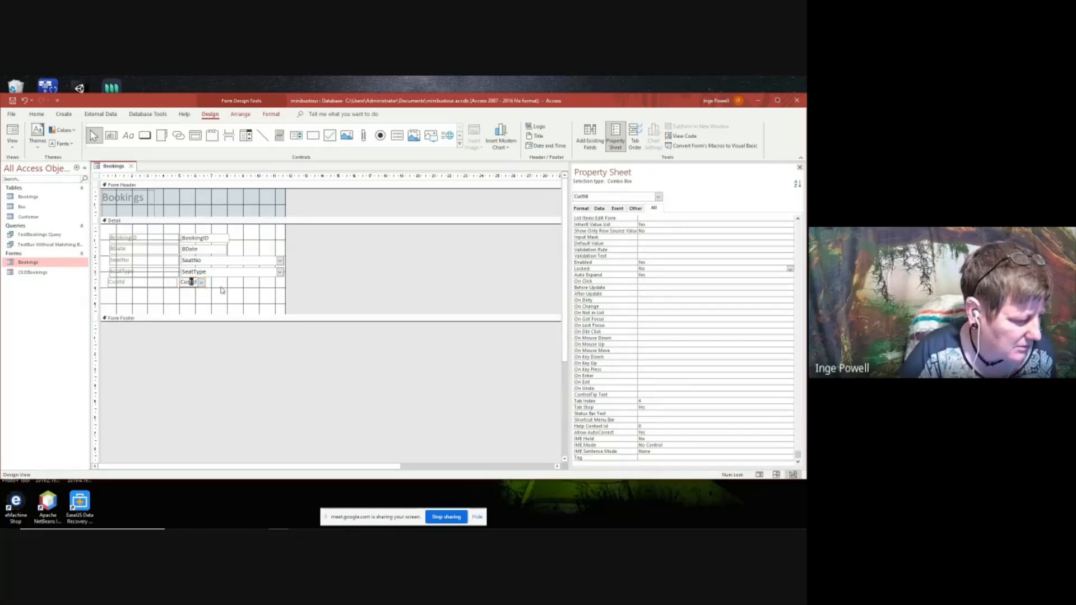
click(27, 101)
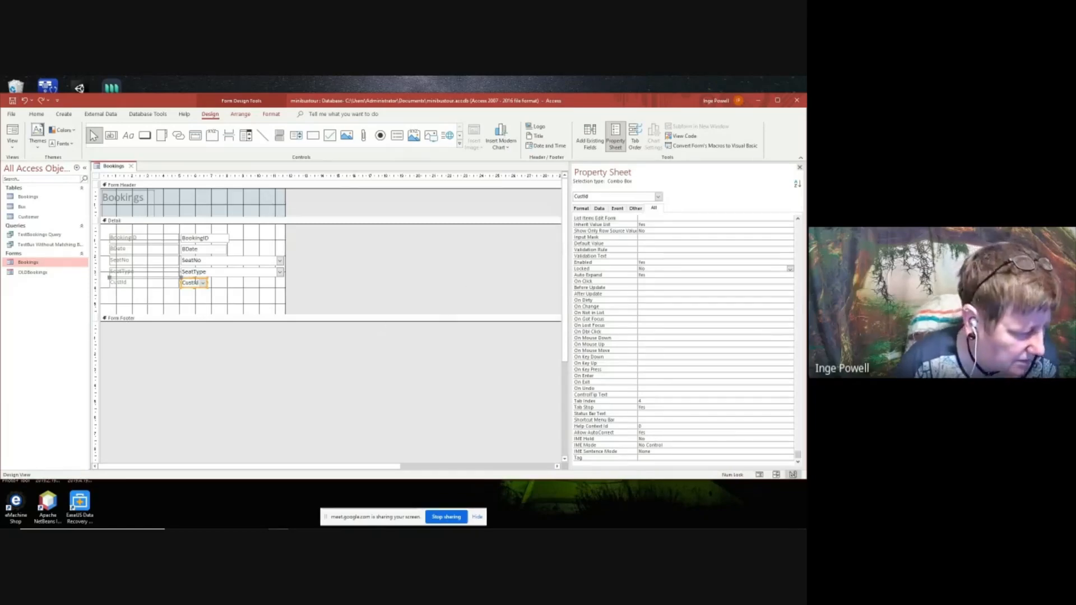
Review the CustId combo box's data source properties and set its column widths to 0;3;3.
click(196, 283)
click(599, 208)
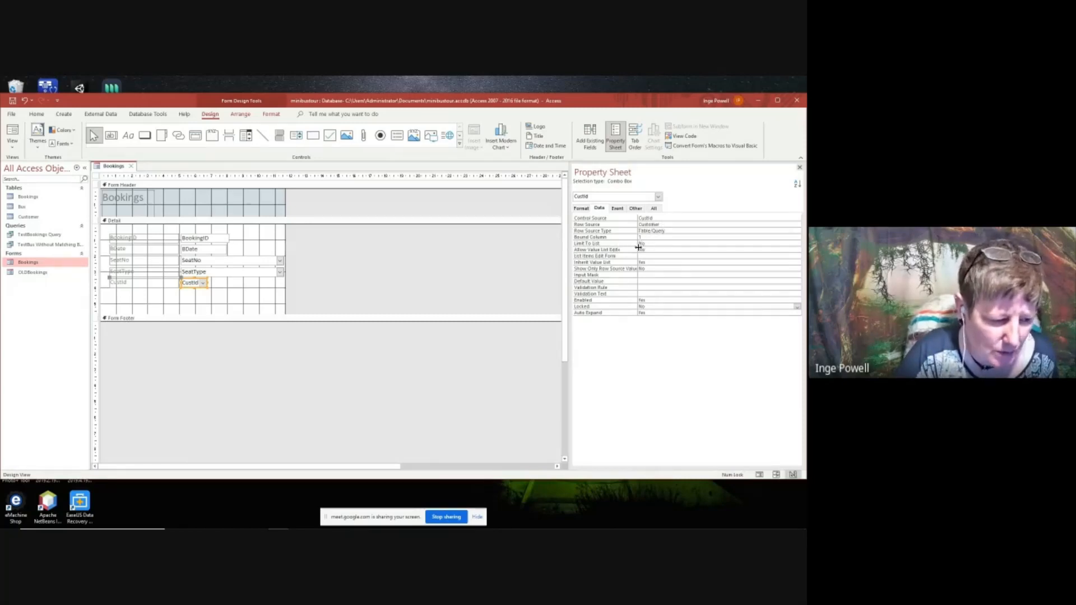
click(660, 218)
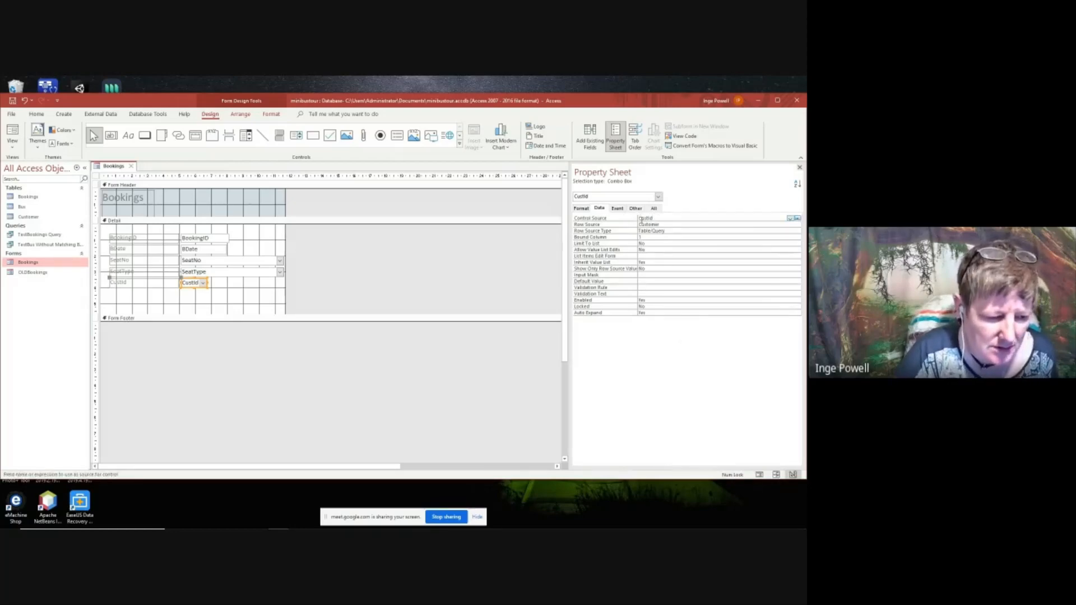
click(791, 219)
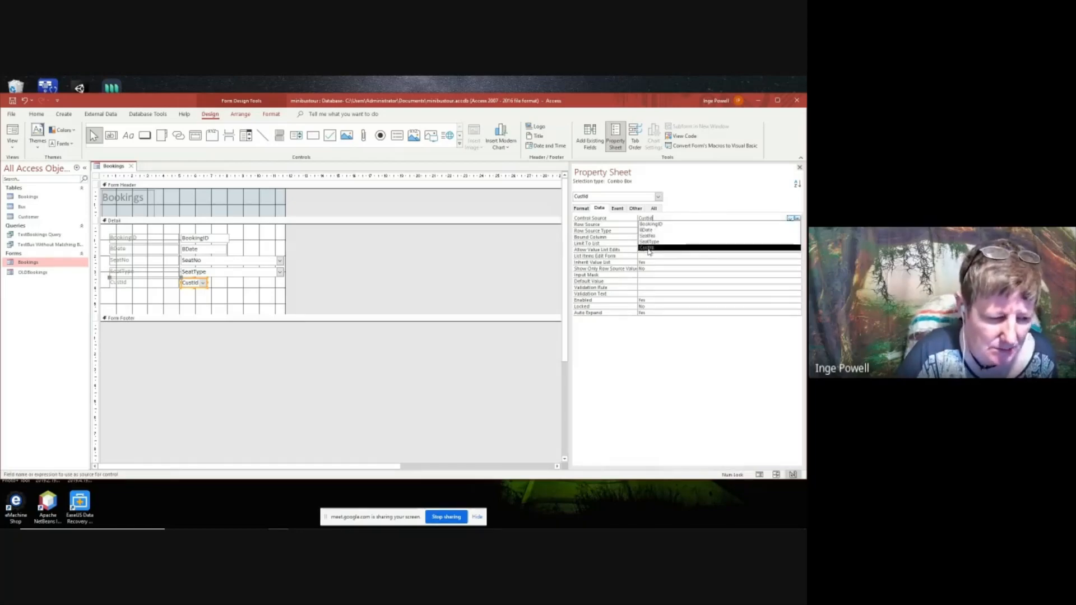
click(700, 269)
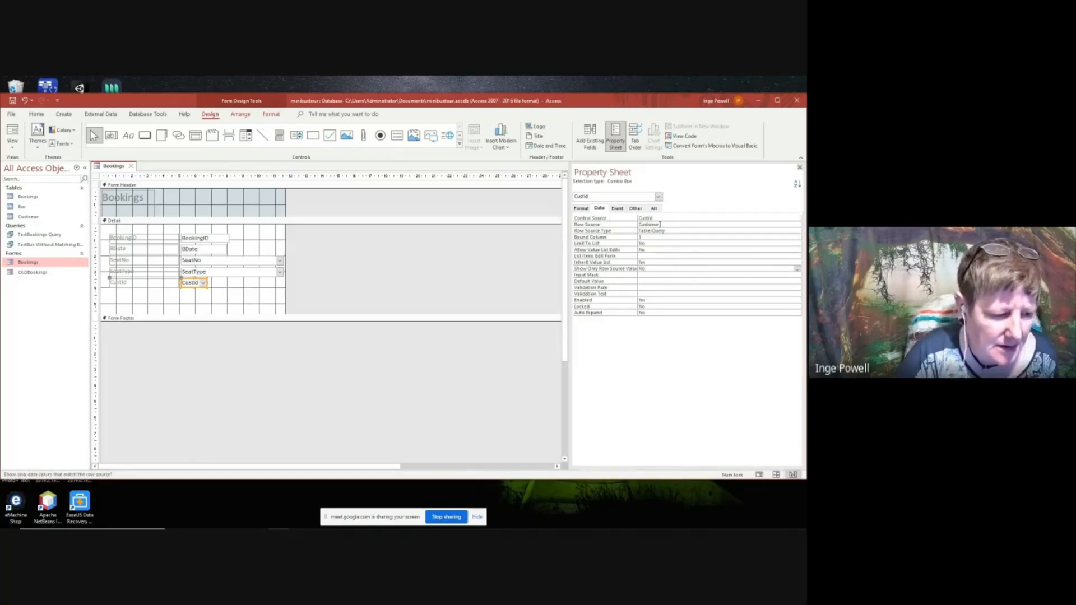
click(583, 209)
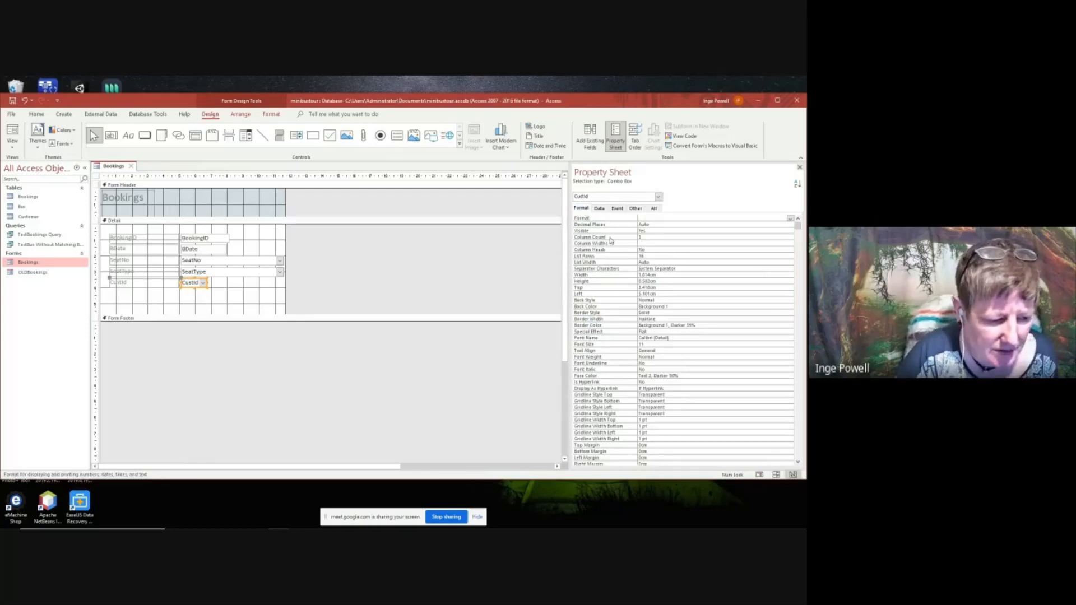
click(650, 244)
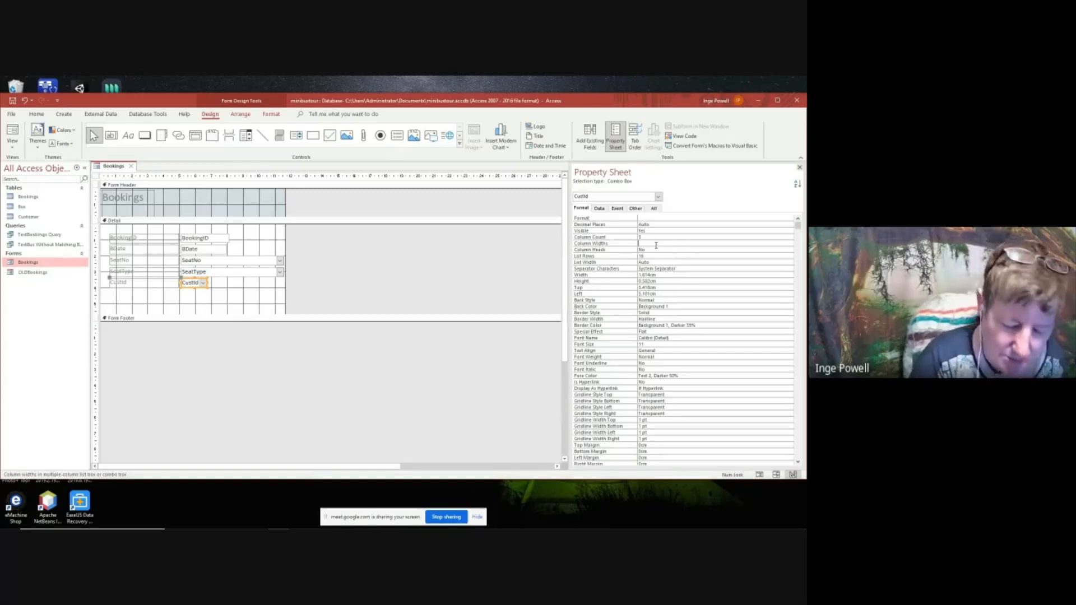
text(0)
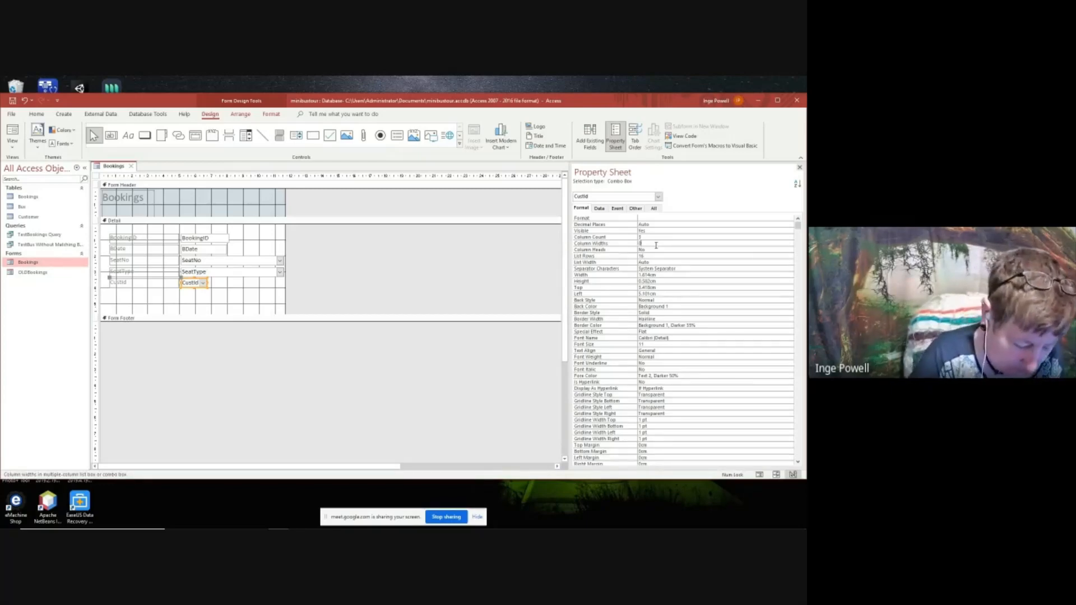
text(;3;3)
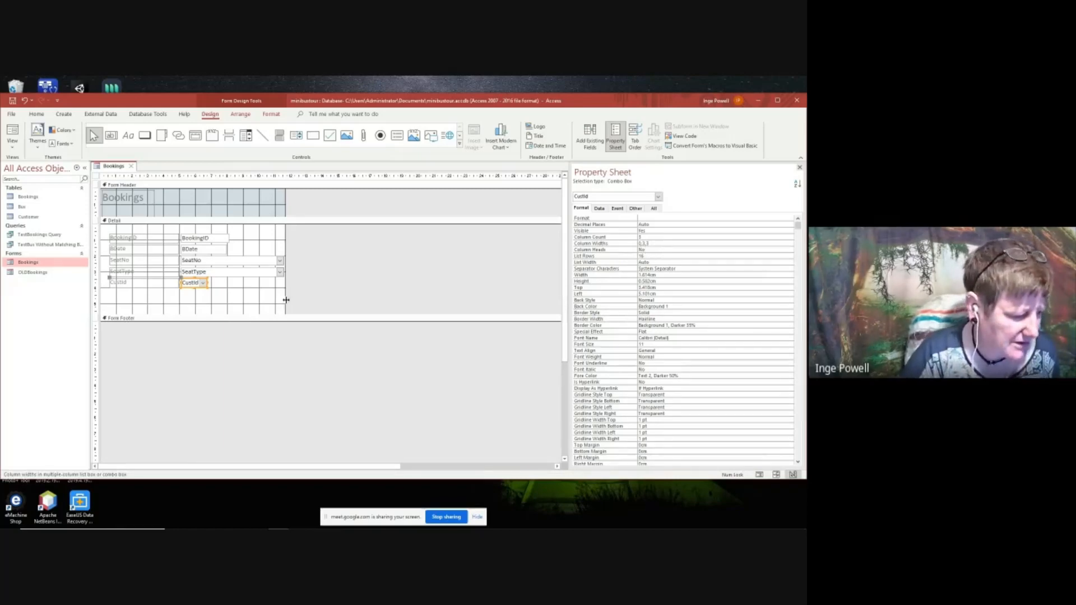
Save the design changes to the Bookings form and close it.
click(197, 303)
click(119, 219)
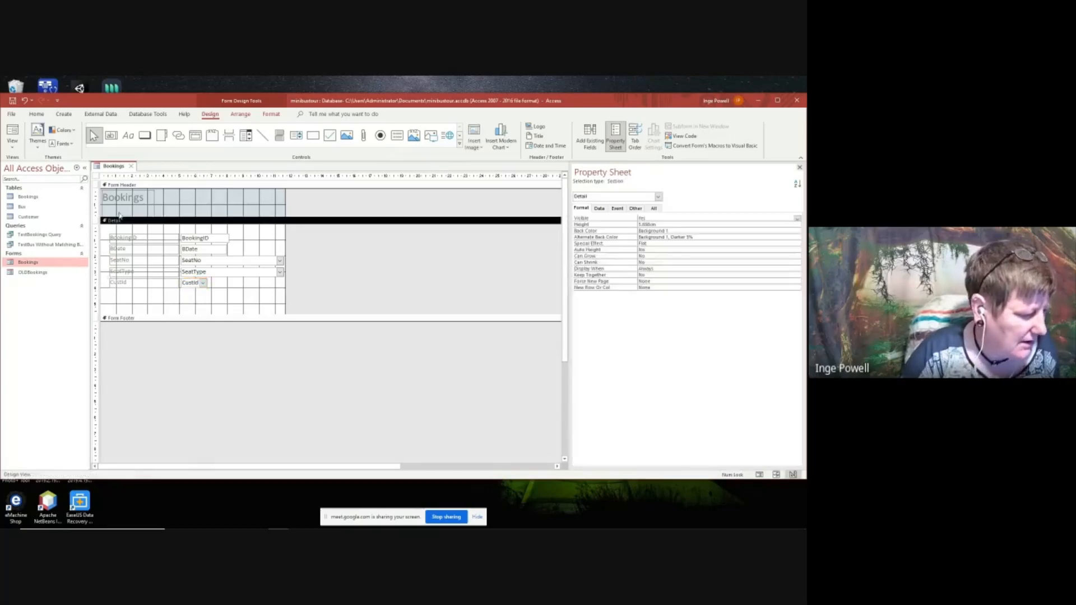
right_click(123, 168)
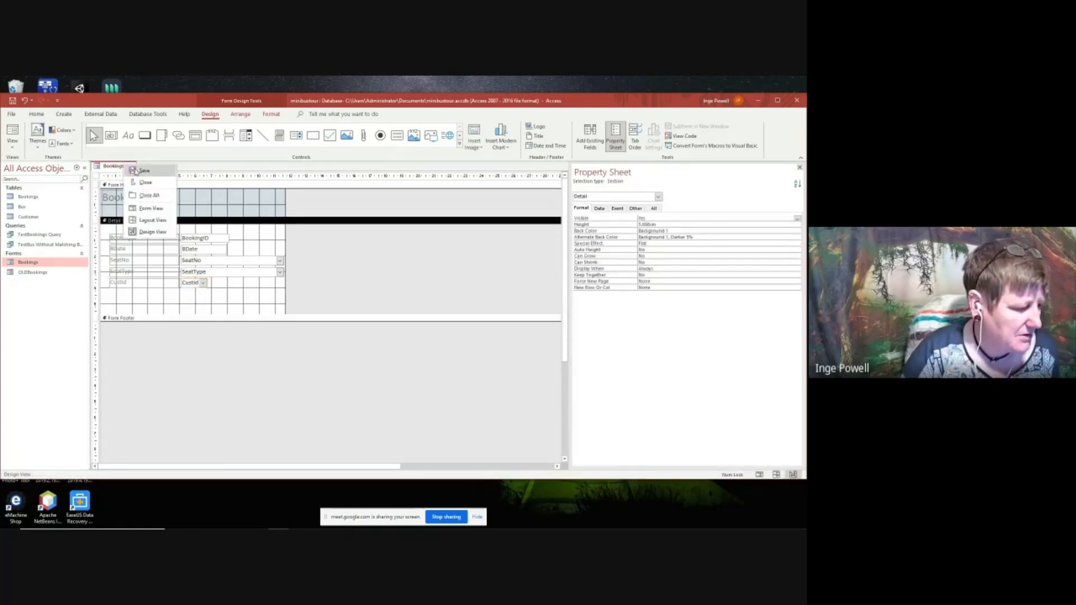
click(242, 202)
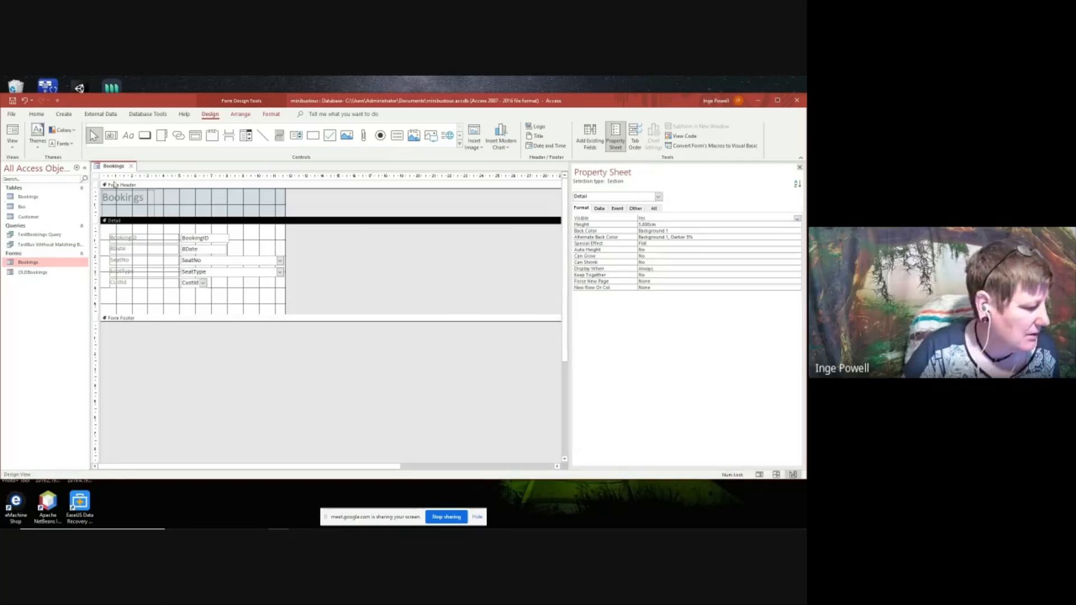
click(132, 167)
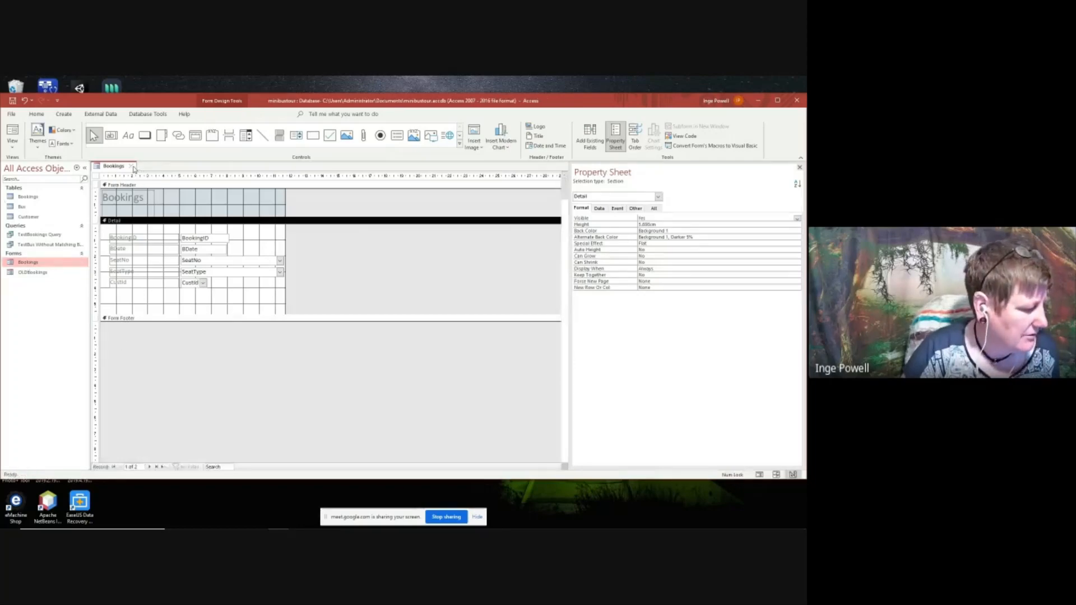
Open the Bookings form and test the CustId list by choosing the customer already assigned to booking 11.
double_click(41, 265)
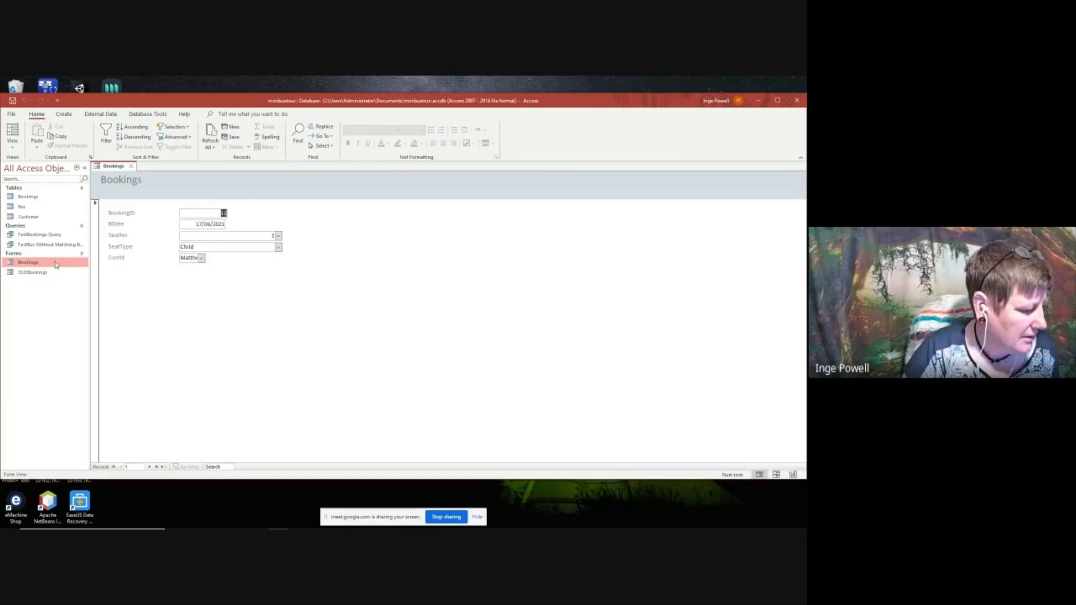
click(201, 258)
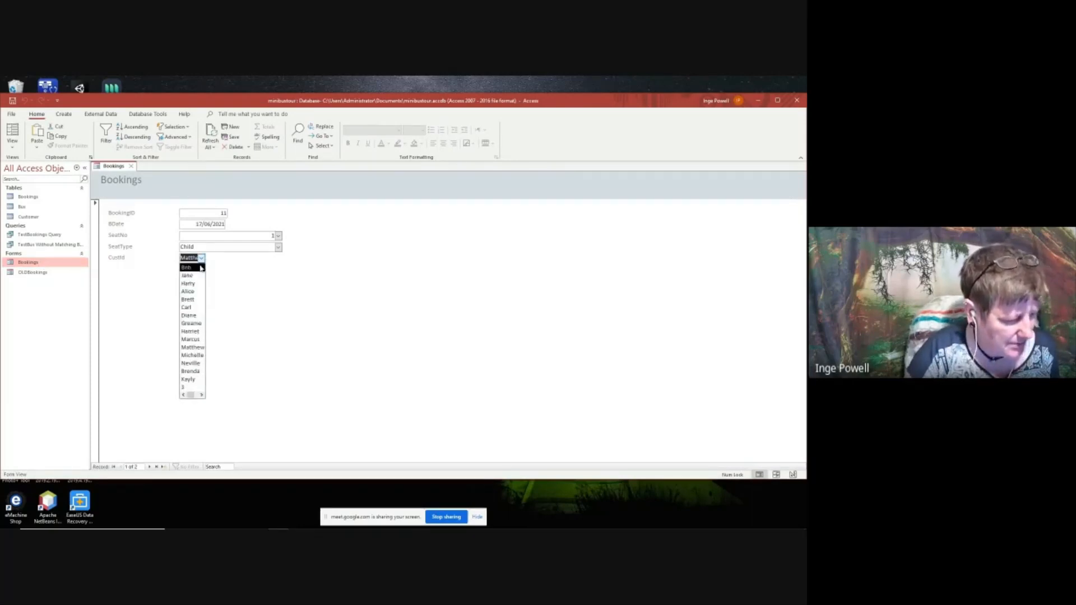
click(192, 348)
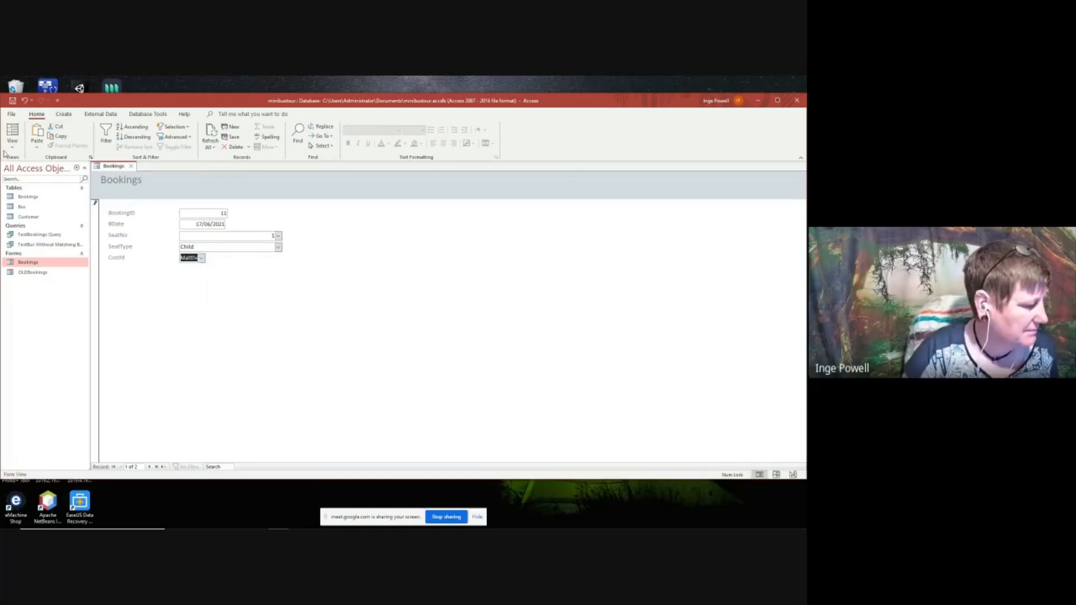
Widen the CustId combo box in Design View to match the SeatType box, about 6.5 cm, and save the form.
right_click(37, 262)
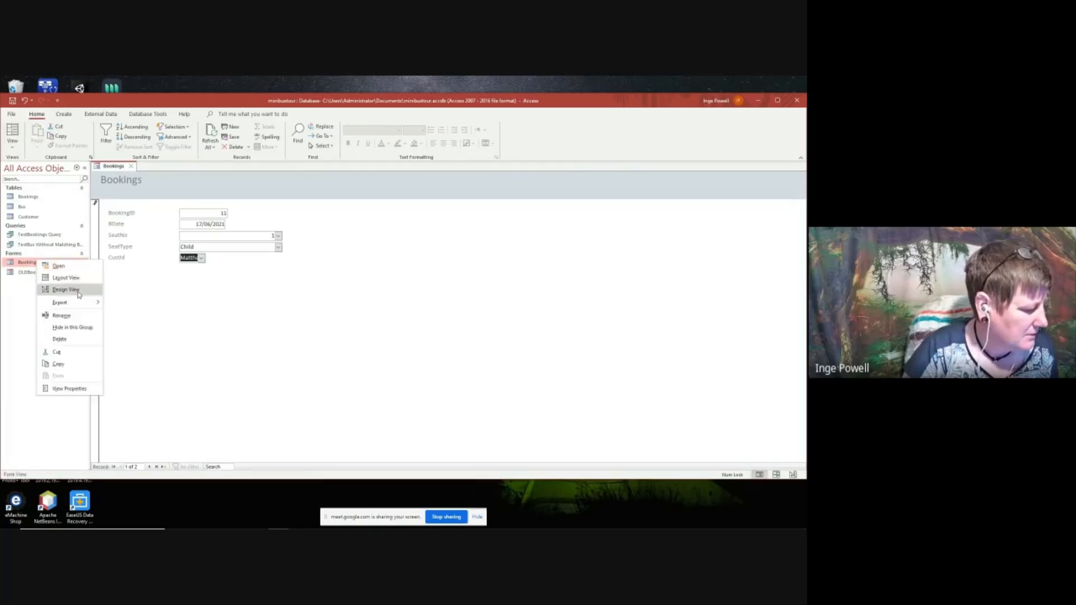
click(78, 291)
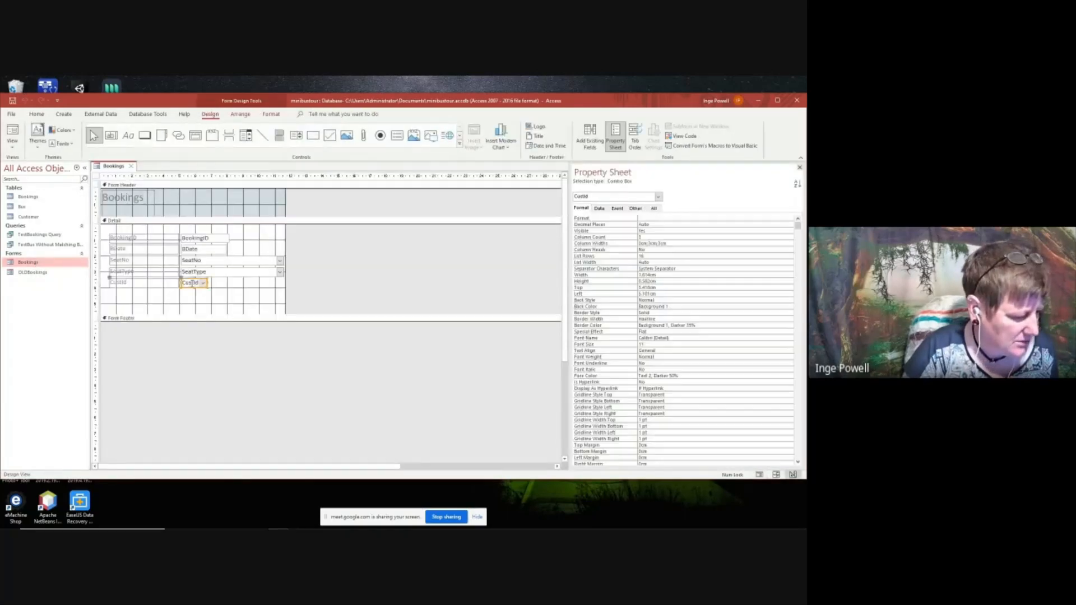
drag(209, 287, 286, 290)
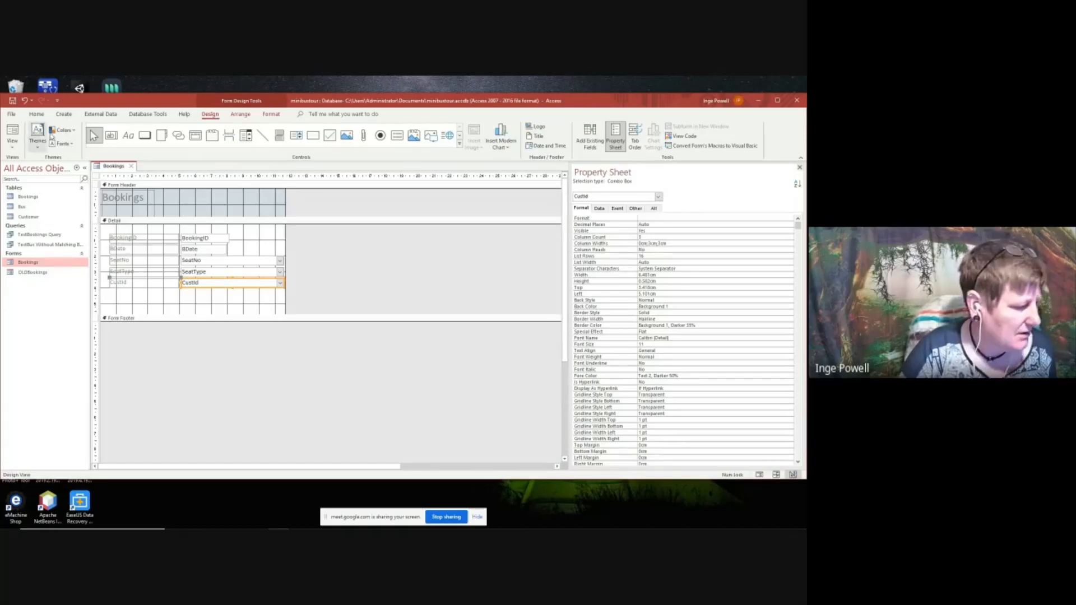
right_click(41, 263)
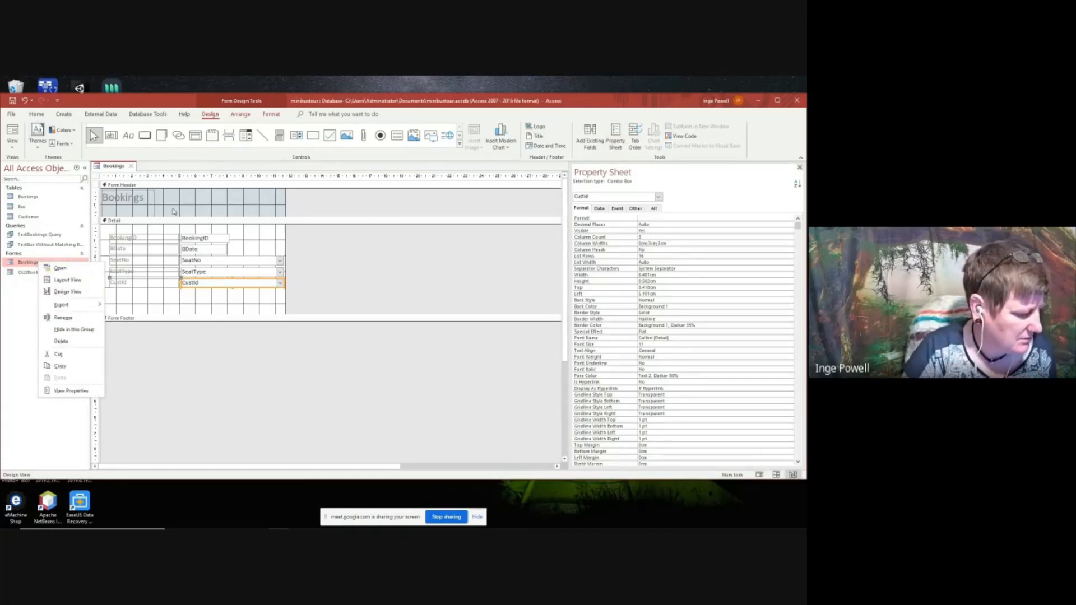
right_click(123, 168)
click(148, 172)
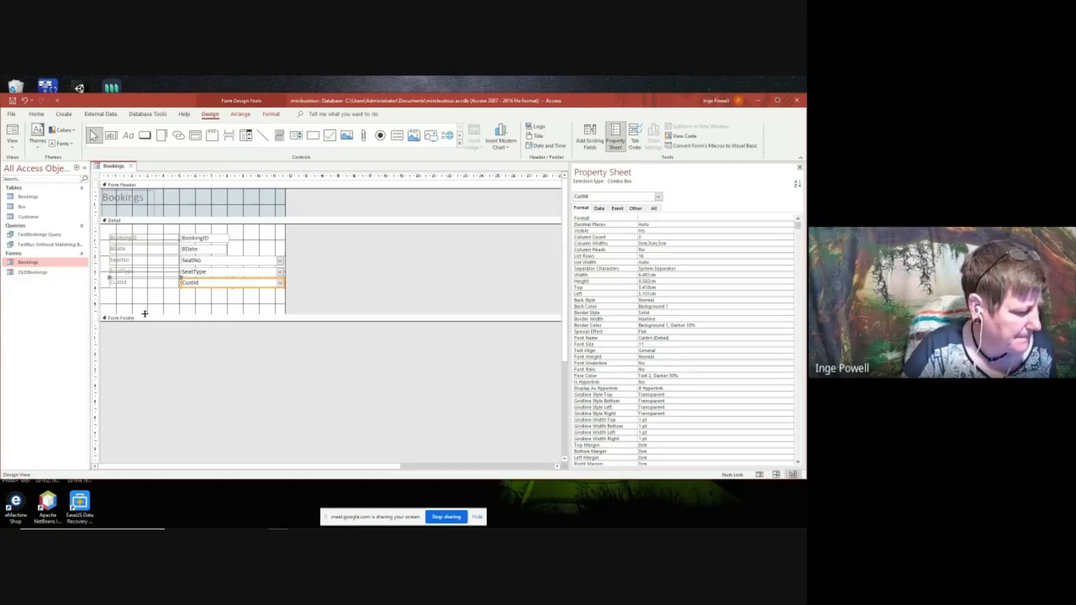
Open the Bookings form and assign a different customer to booking 11 from the CustId name list.
double_click(23, 261)
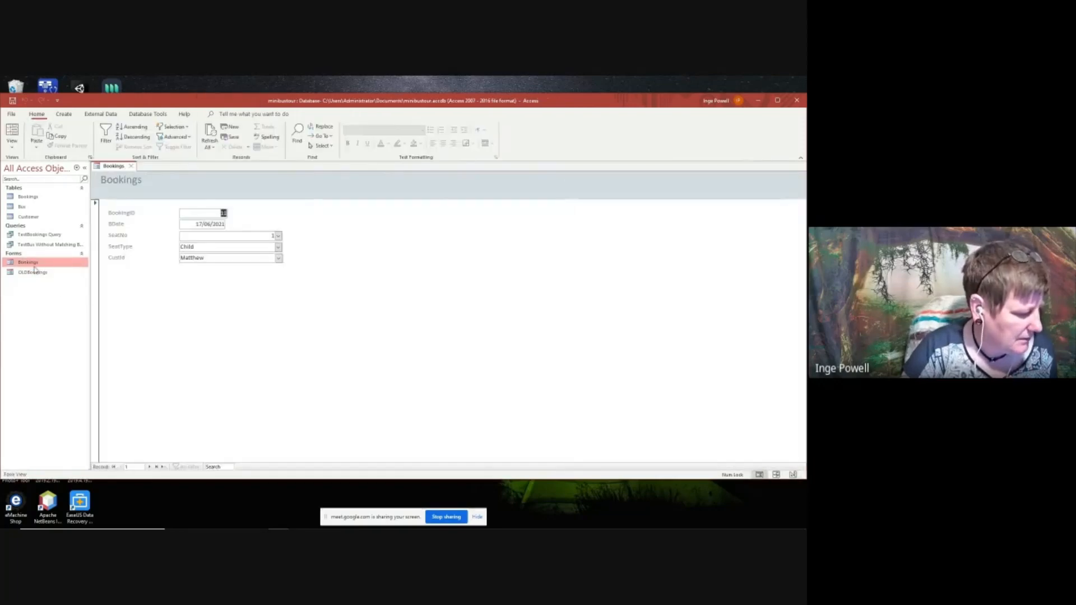
click(278, 259)
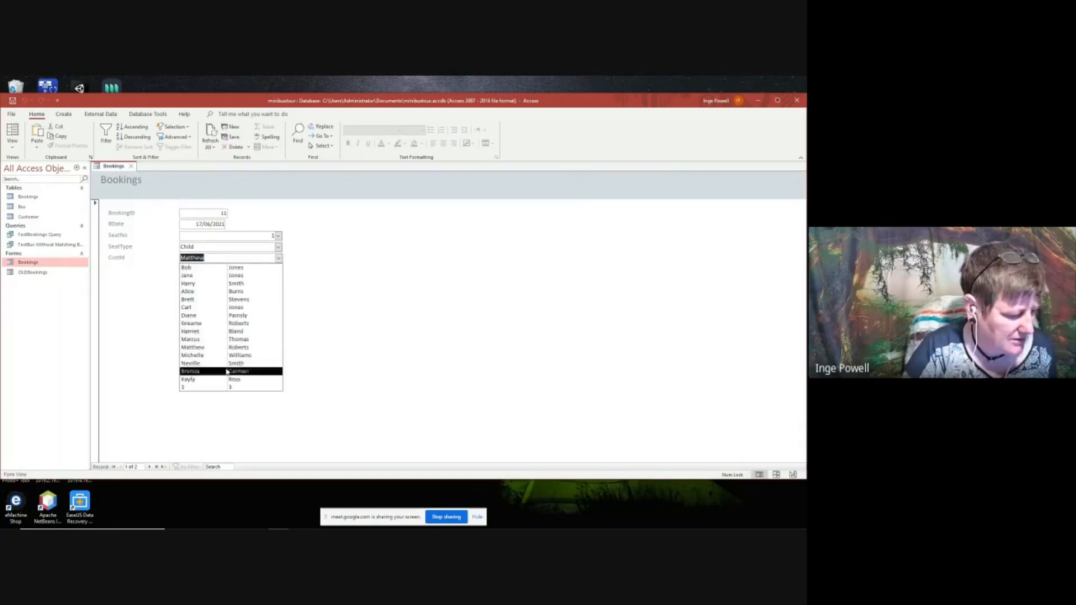
click(224, 339)
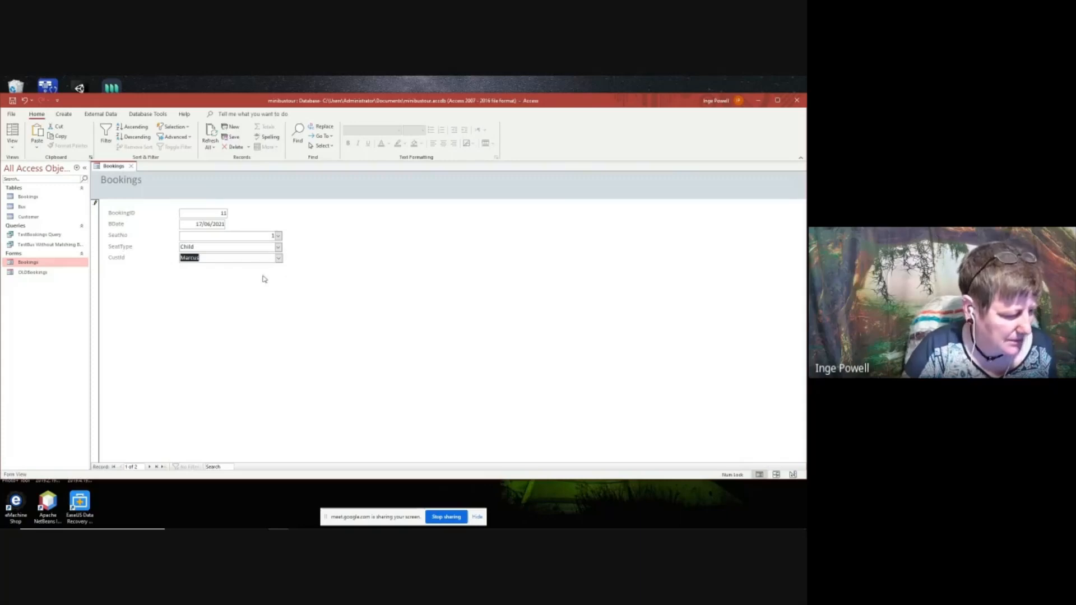
Start a new booking record, set its BDate to 17/06/2021 and its SeatNo to 15.
click(162, 467)
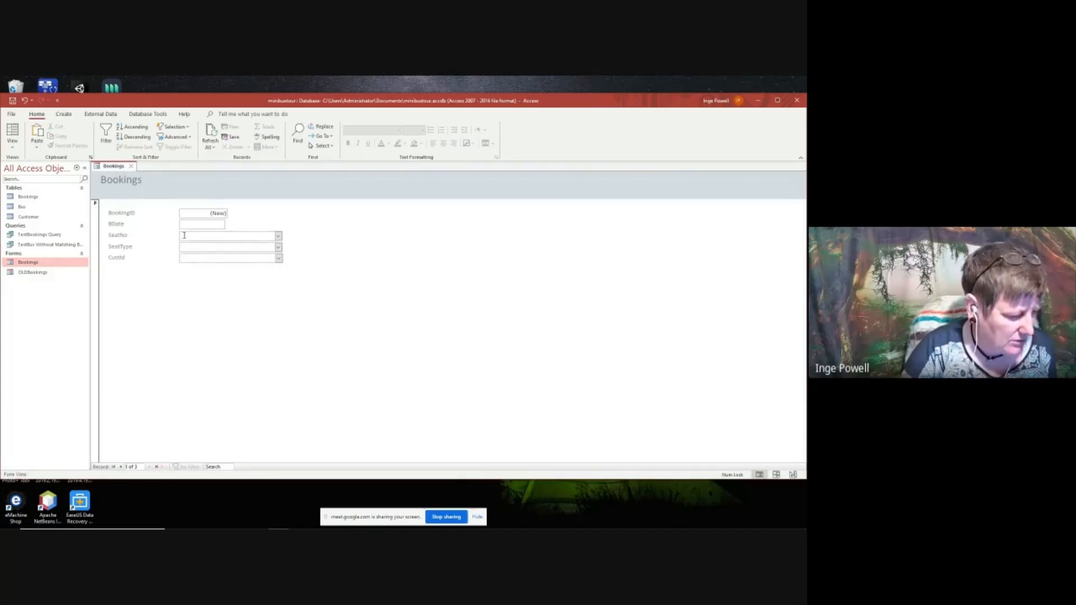
click(197, 224)
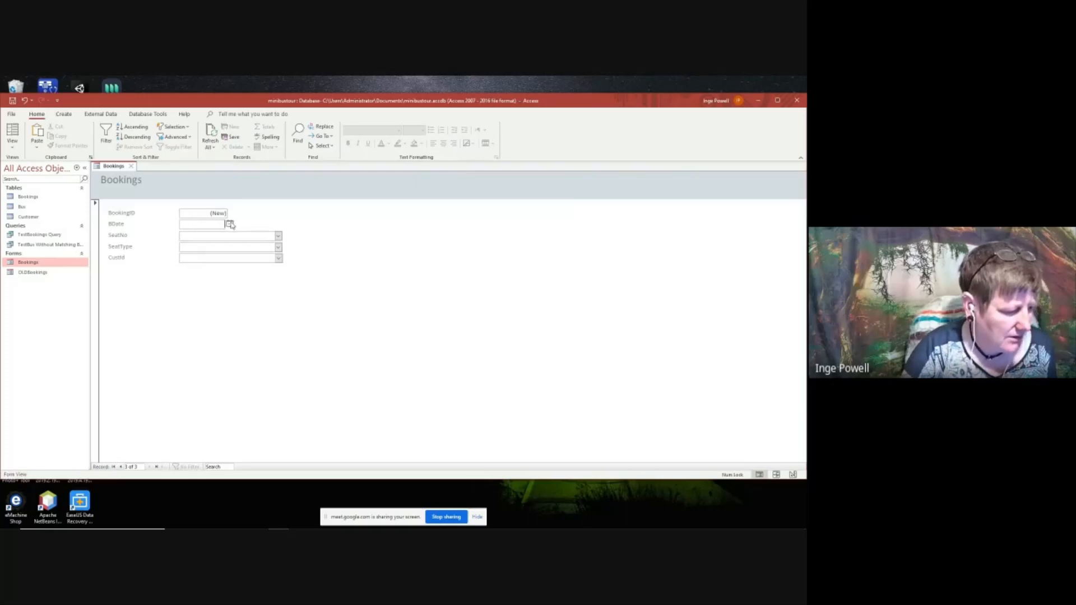
click(229, 224)
click(193, 263)
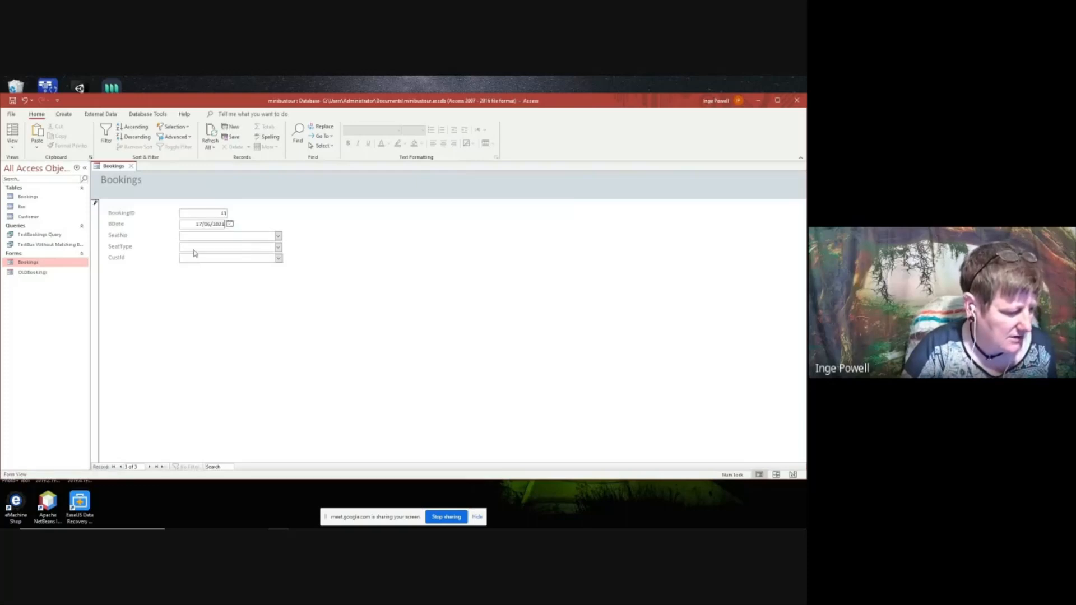
click(278, 236)
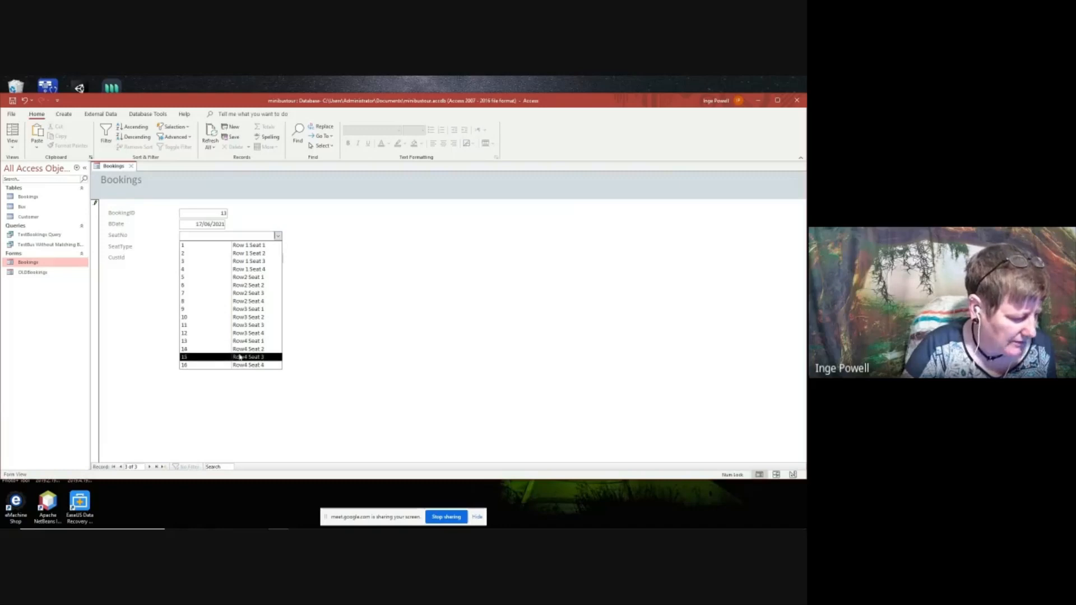
click(256, 362)
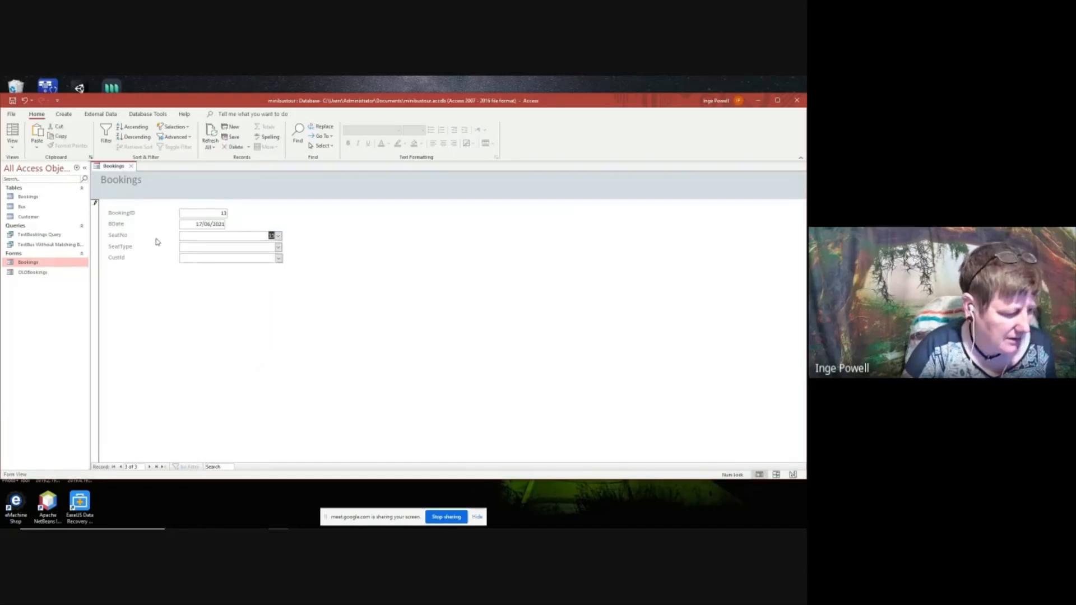
Set the new booking's SeatType to Adult and CustId to the first customer listed, and move on to a blank record.
click(278, 247)
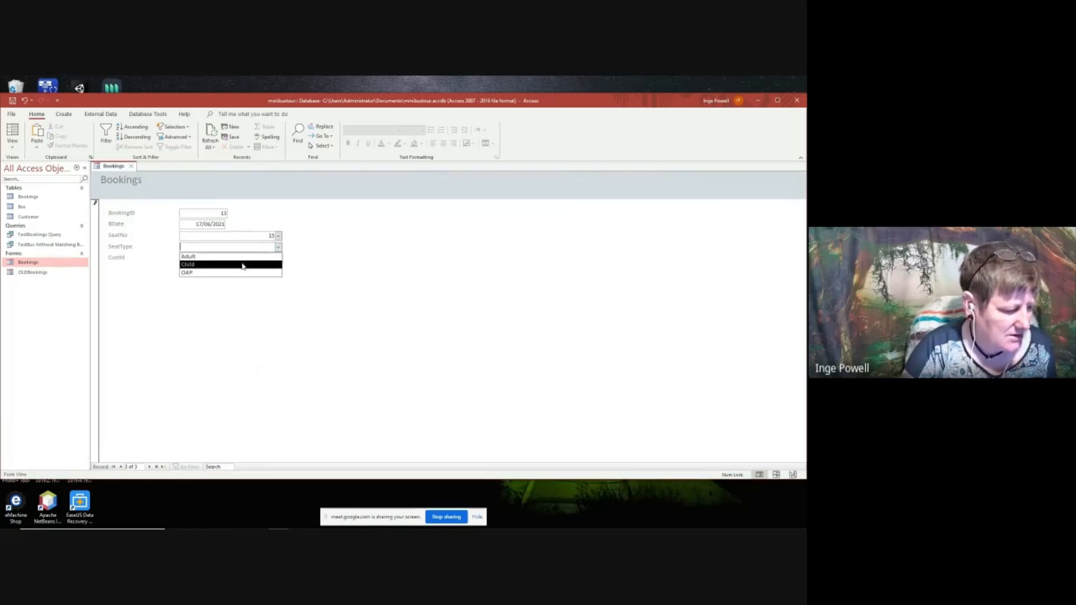
click(211, 256)
click(278, 258)
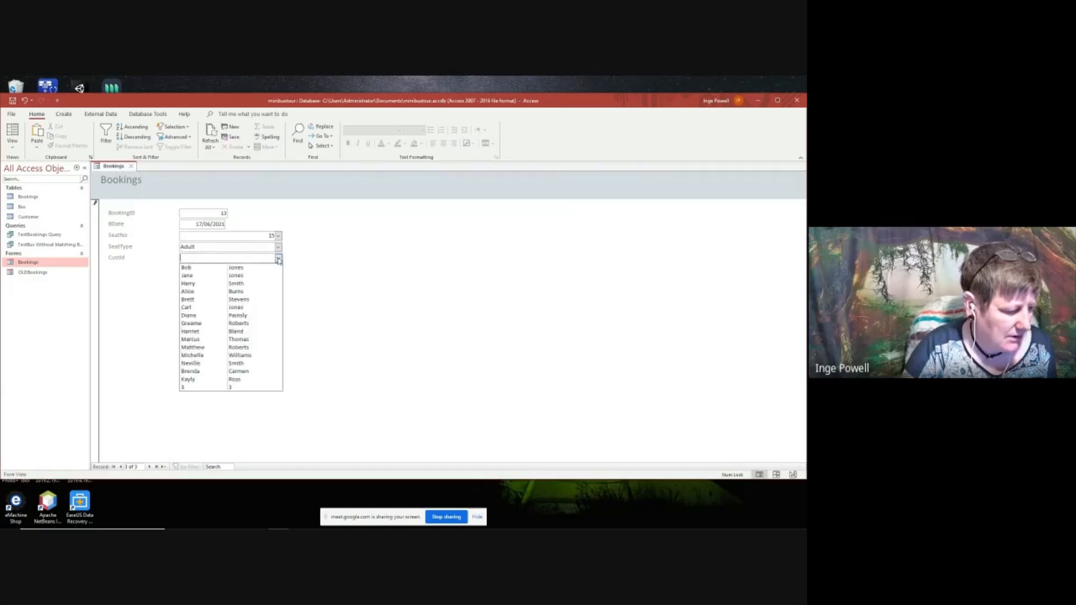
click(236, 268)
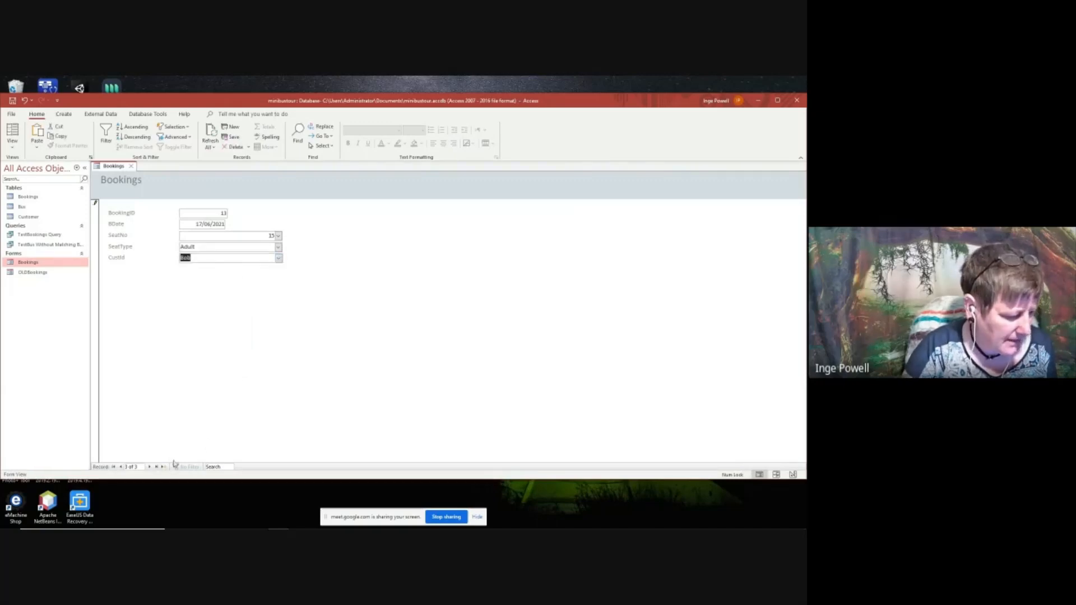
click(149, 466)
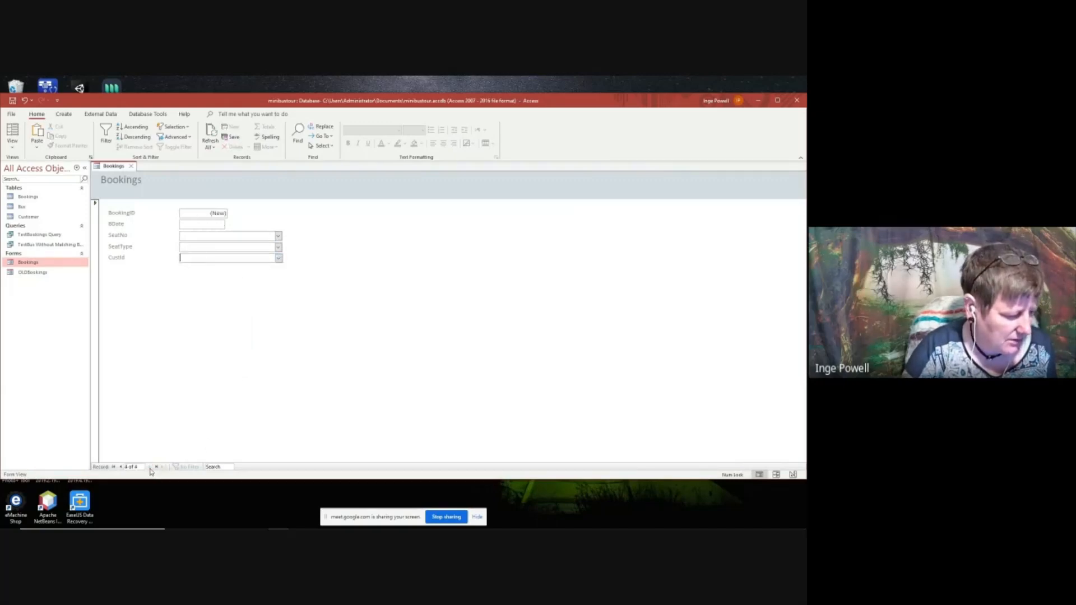
Close the Bookings form and open the Bookings table to check the CustId values stored for the bookings.
click(131, 166)
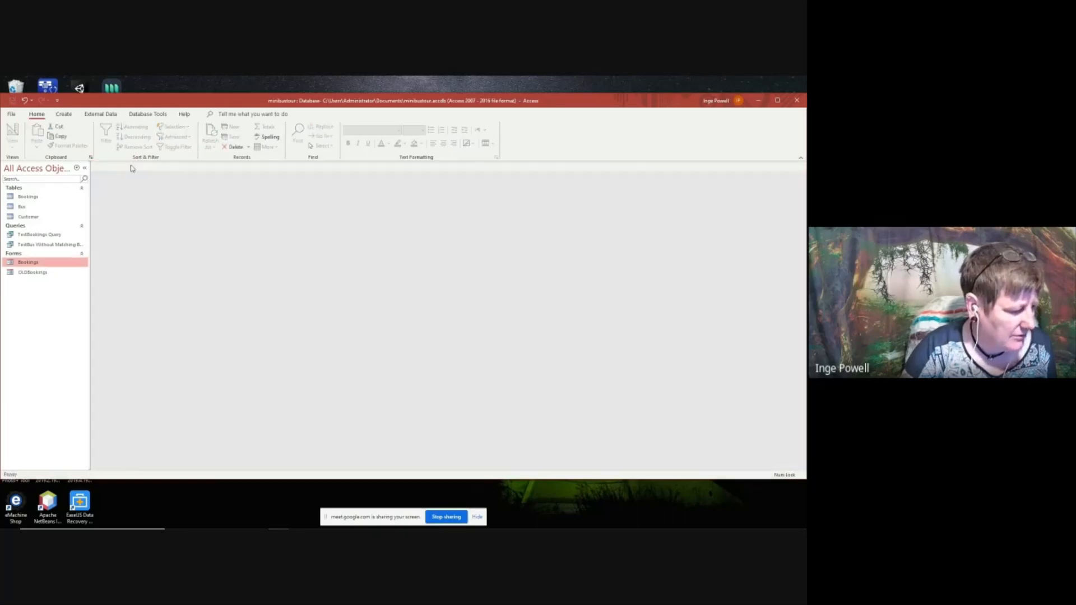
click(29, 199)
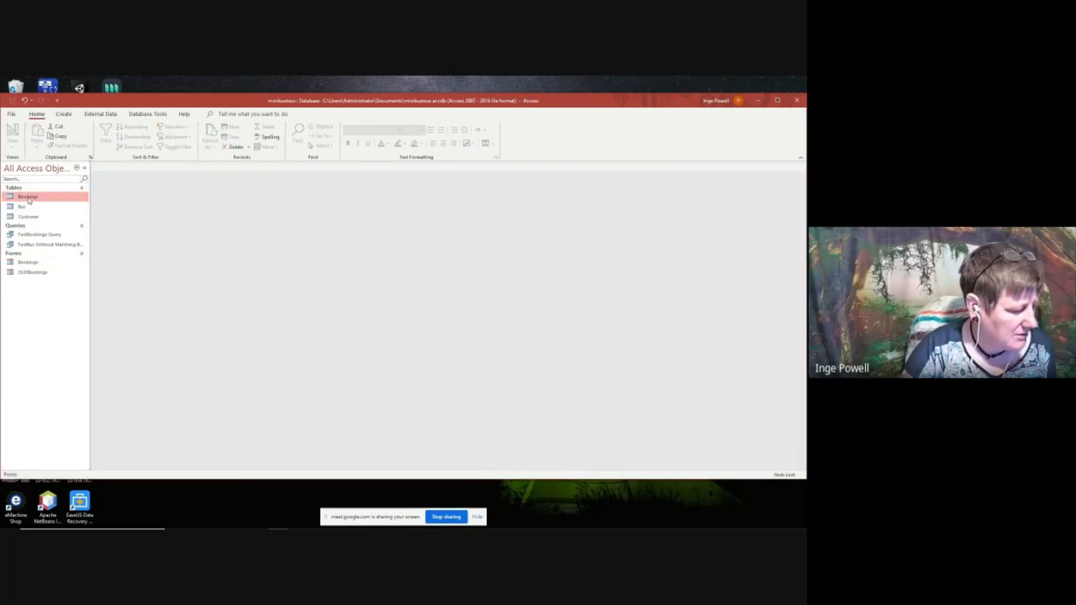
double_click(29, 198)
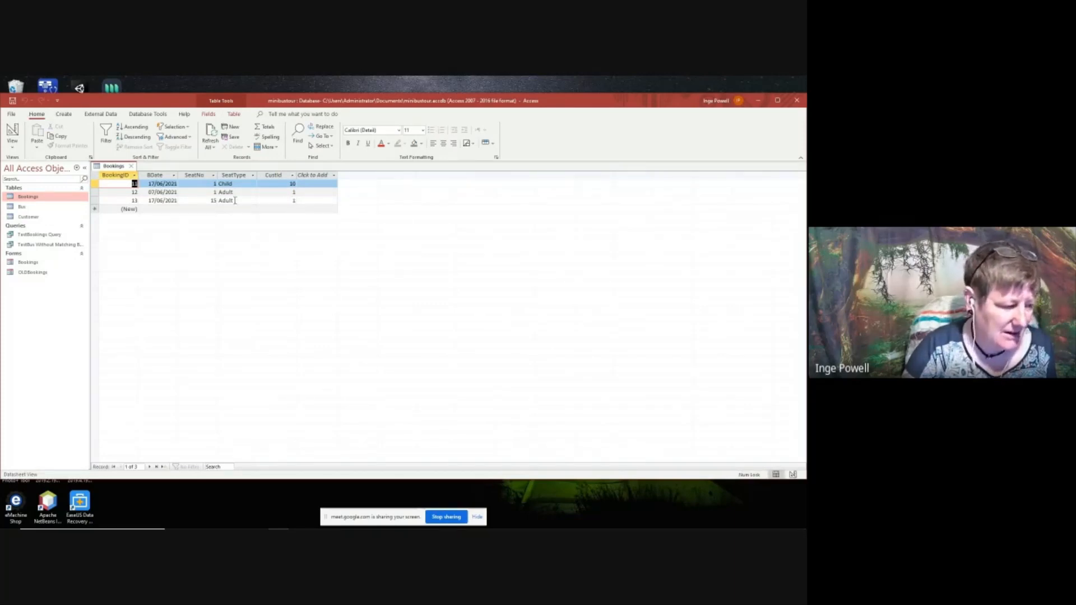
Close the Bookings table, open the Bookings form in Design View, and review the CustId combo box's format properties.
click(49, 264)
right_click(50, 264)
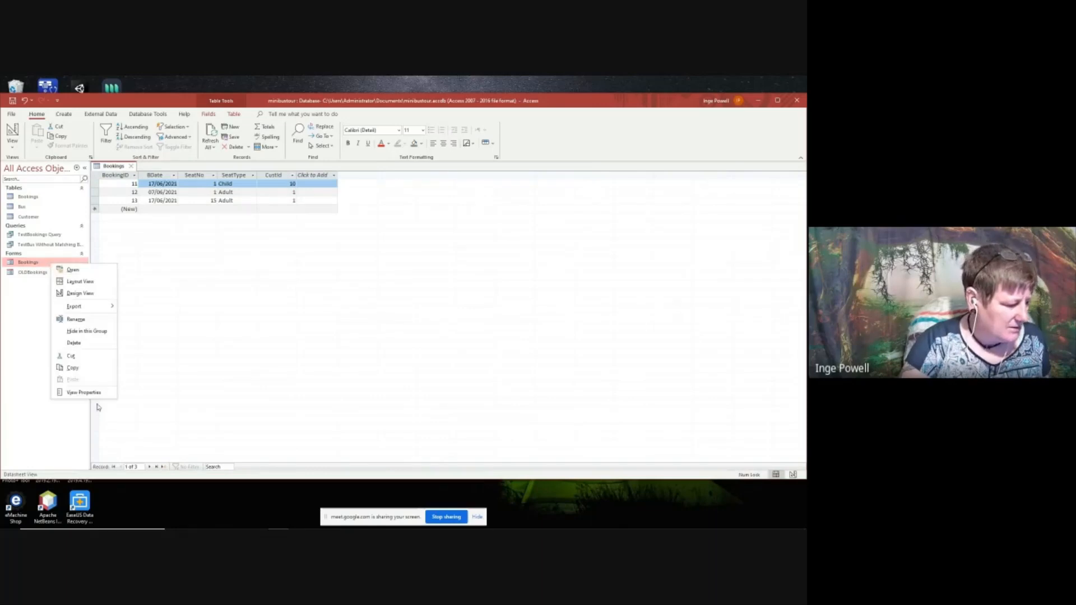
click(131, 167)
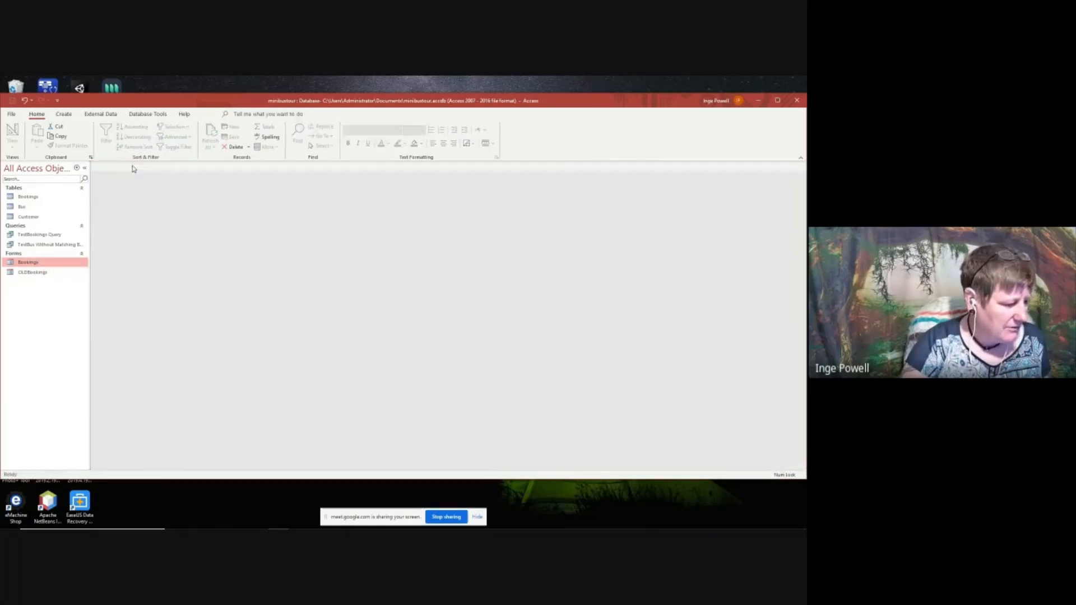
right_click(39, 262)
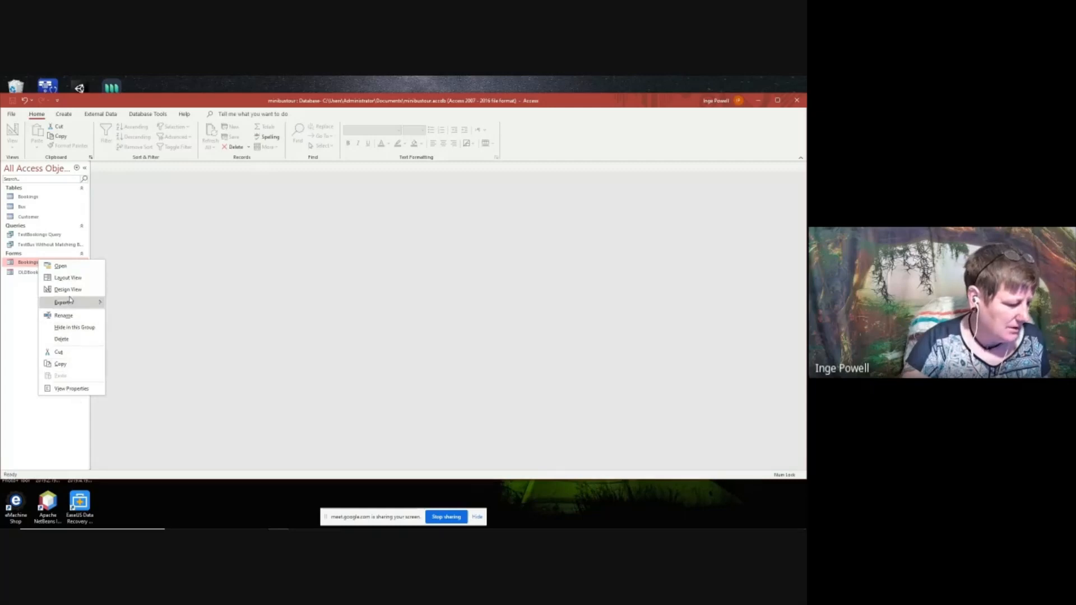
click(227, 283)
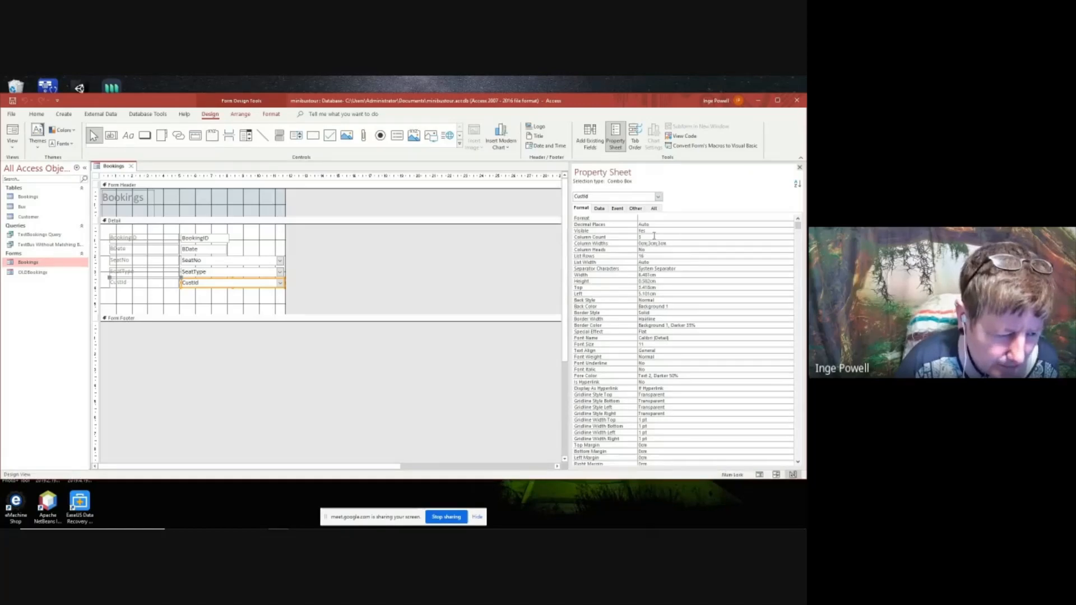
scroll(701, 249, down, 1)
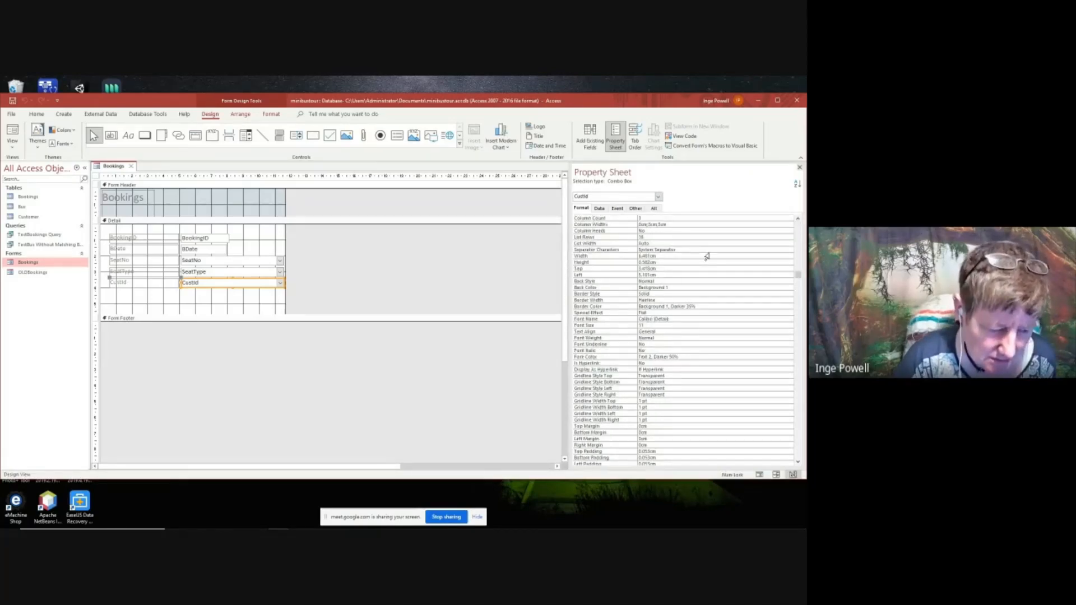
scroll(707, 257, down, 1)
scroll(707, 256, up, 2)
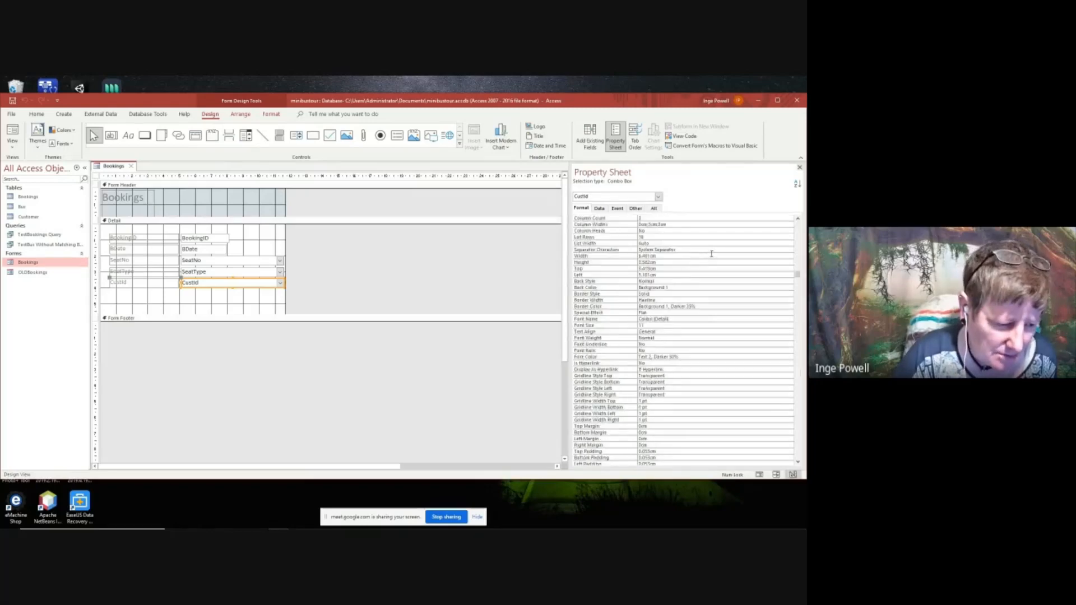